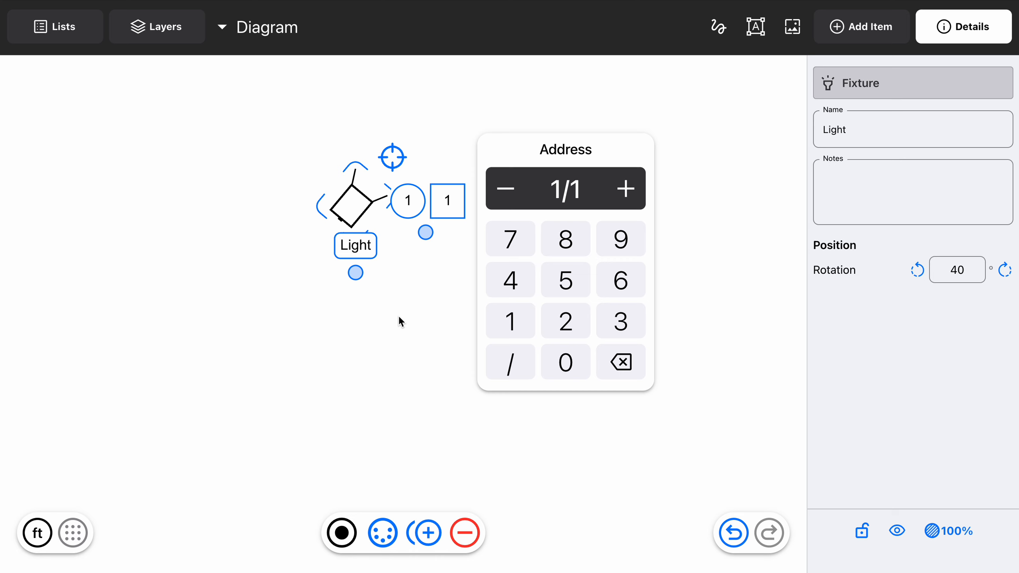
{"action": "key", "text": "super+o"}
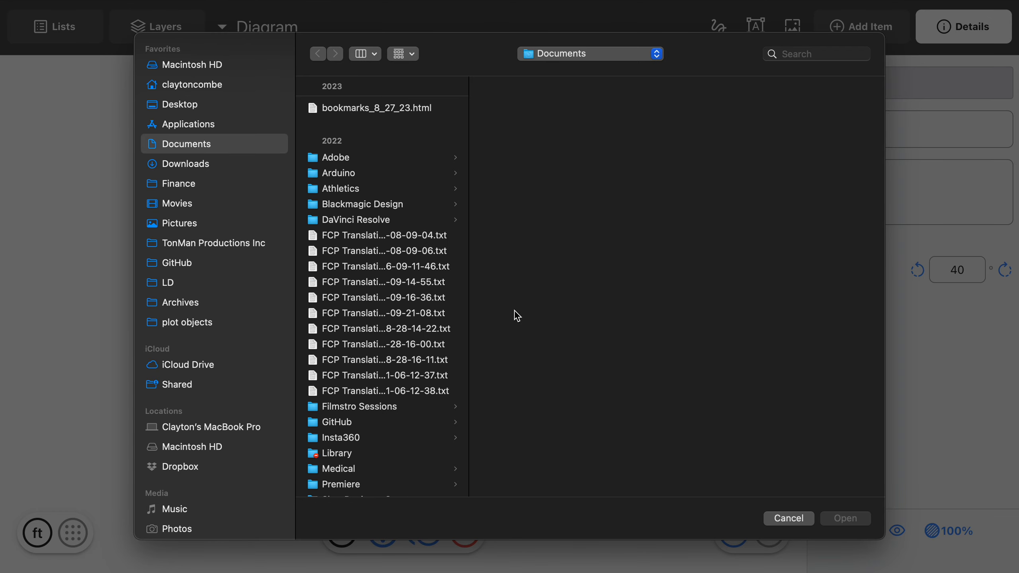
{"action": "left_click", "coordinate": [789, 519]}
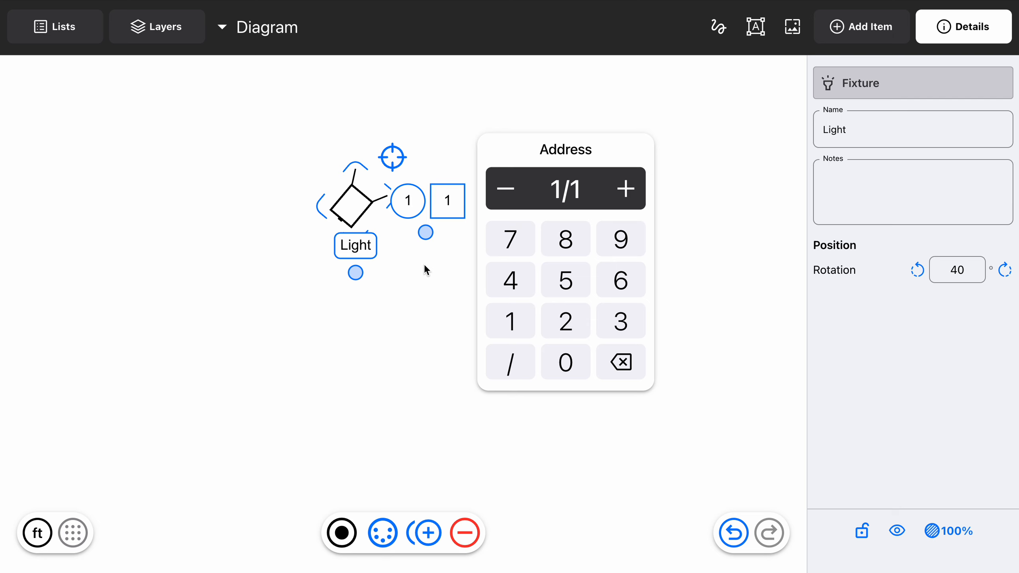
{"action": "key", "text": "Escape"}
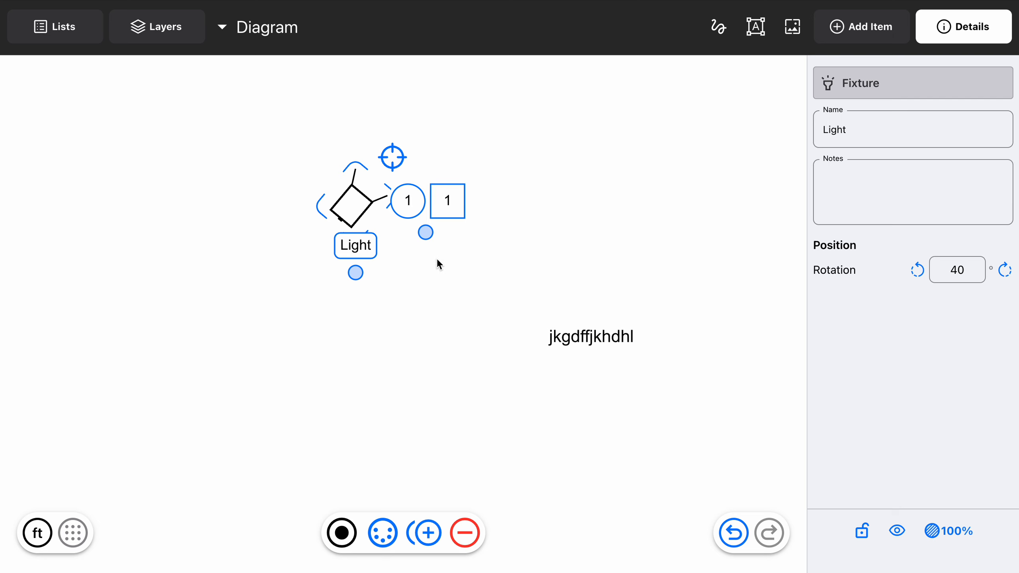
Change the Light fixture's DMX channel, stepping the number up and down and finishing at 34
{"action": "left_click", "coordinate": [414, 205]}
{"action": "left_click", "coordinate": [441, 298]}
{"action": "left_click", "coordinate": [420, 211]}
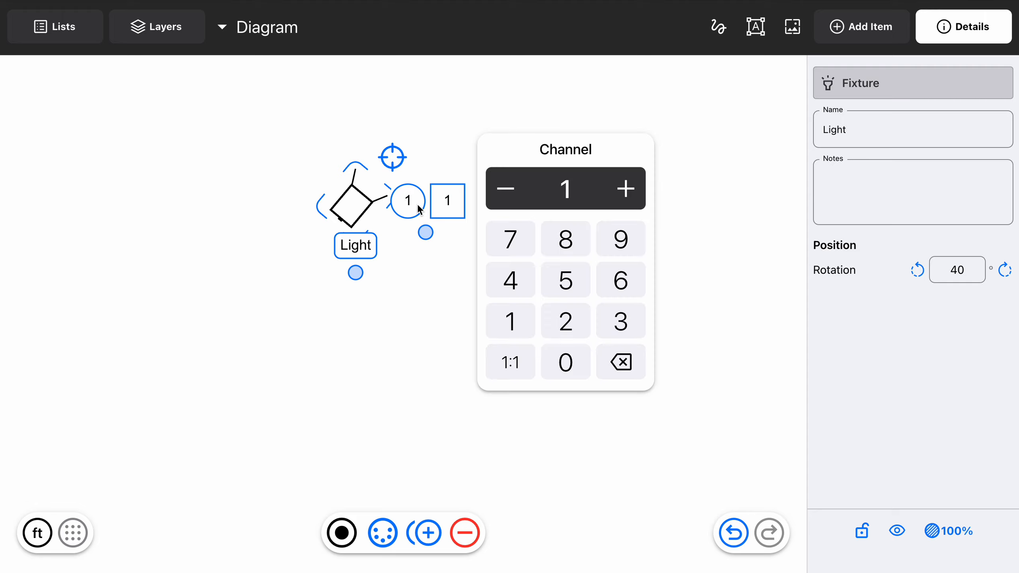
{"action": "key", "text": "BackSpace"}
{"action": "type", "text": "35"}
{"action": "key", "text": "Up"}
{"action": "key", "text": "Up"}
{"action": "key", "text": "Up"}
{"action": "key", "text": "Down"}
{"action": "key", "text": "Down"}
{"action": "key", "text": "Down"}
{"action": "key", "text": "Down"}
{"action": "key", "text": "Escape"}
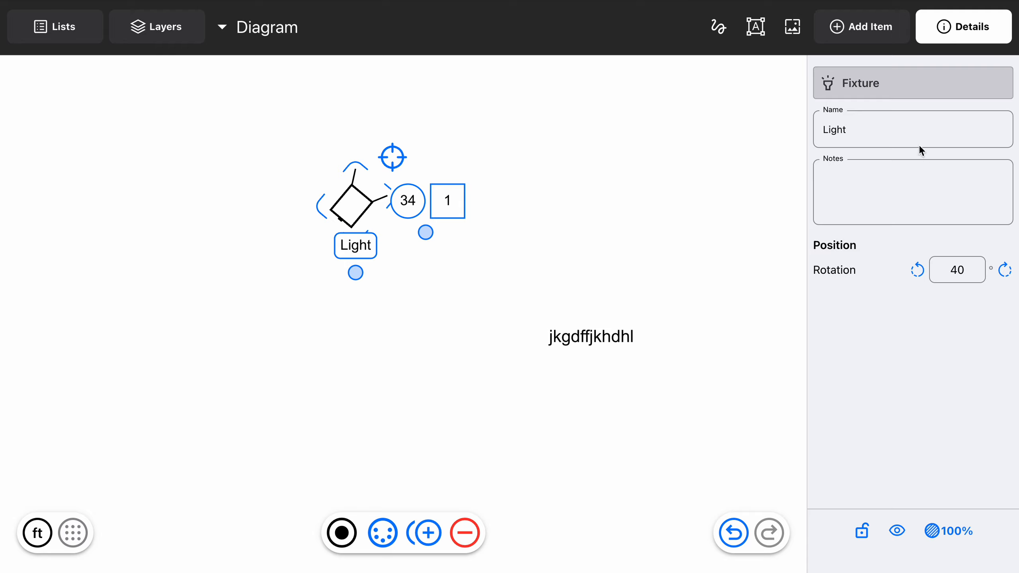
Hide and show the Light fixture, and lock and unlock it
{"action": "key", "text": "h"}
{"action": "key", "text": "h"}
{"action": "key", "text": "l"}
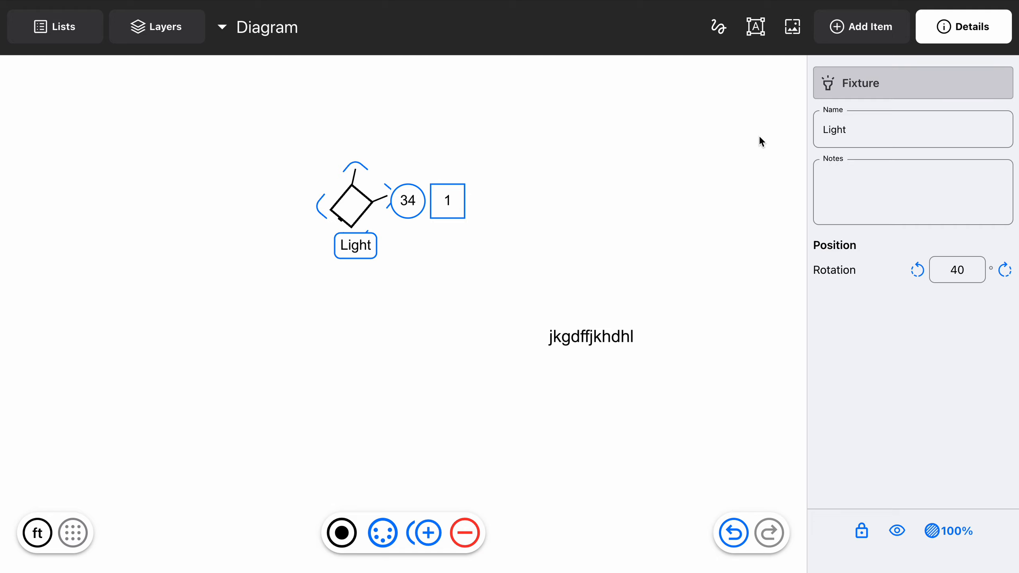
{"action": "key", "text": "l"}
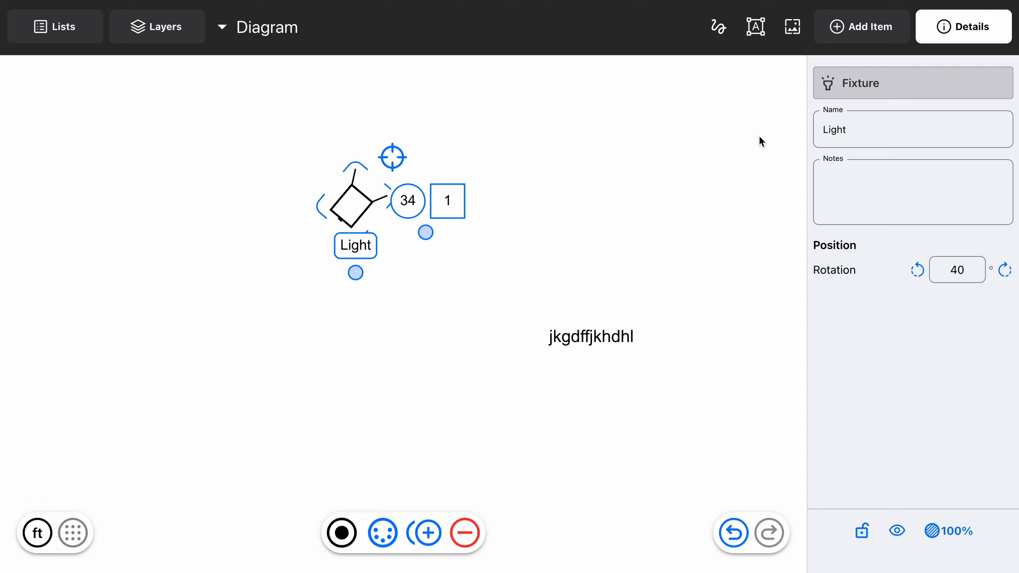
Try opacities of 5%, 50% and 30% on the Light fixture, and restore it to 100%
{"action": "key", "text": "o"}
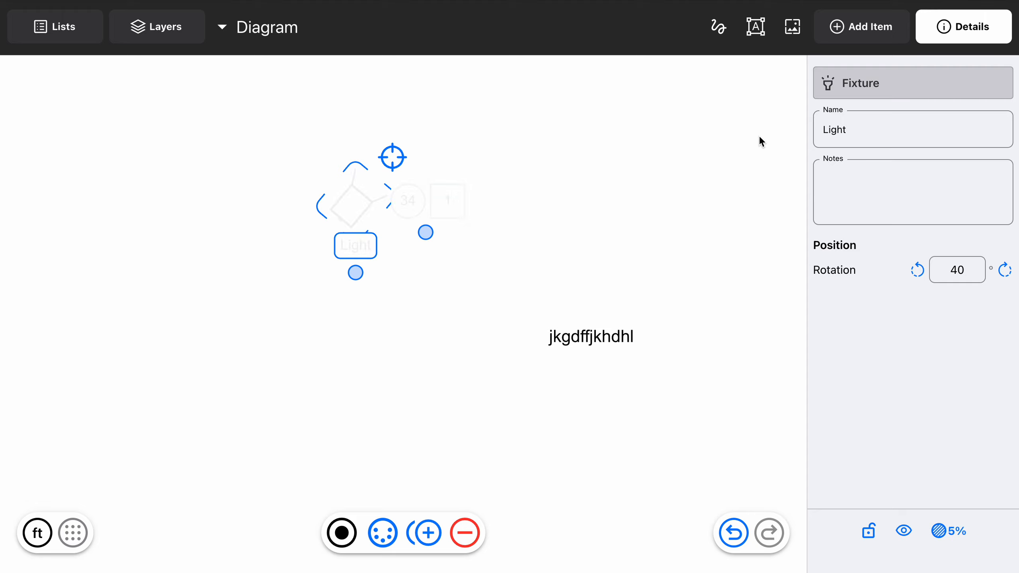
{"action": "key", "text": "o"}
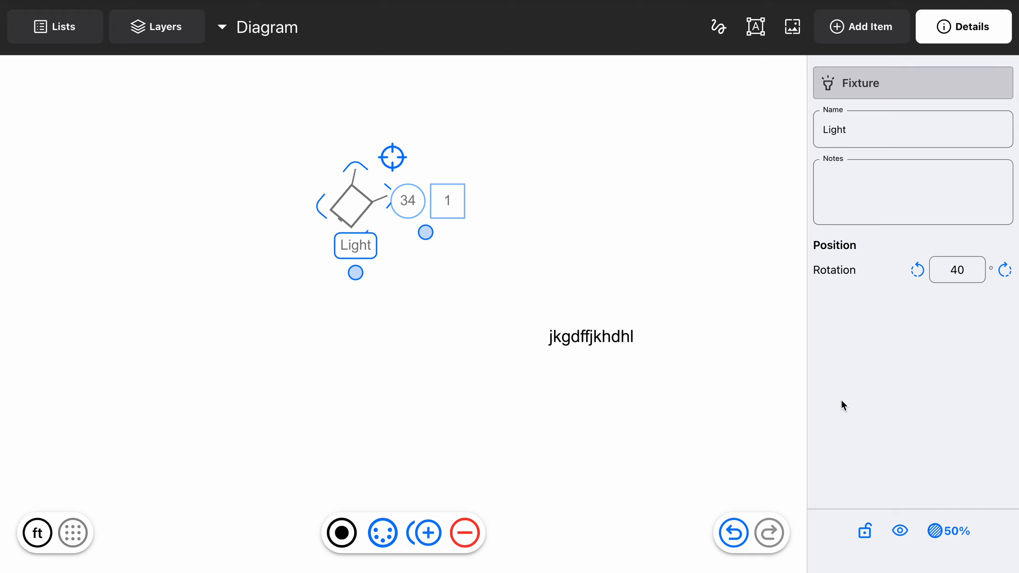
{"action": "key", "text": "3"}
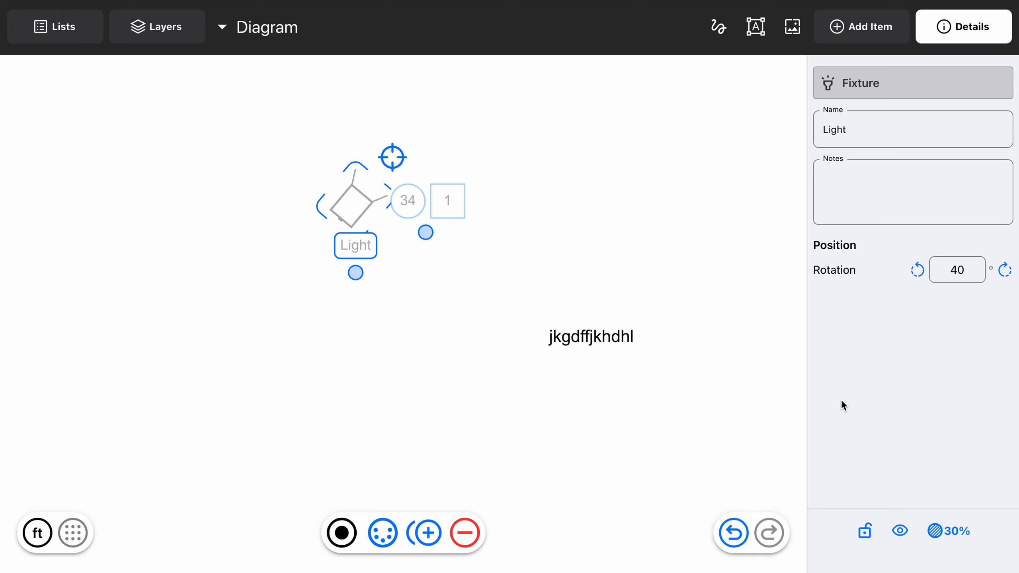
{"action": "key", "text": "1"}
{"action": "key", "text": "0"}
{"action": "key", "text": "0"}
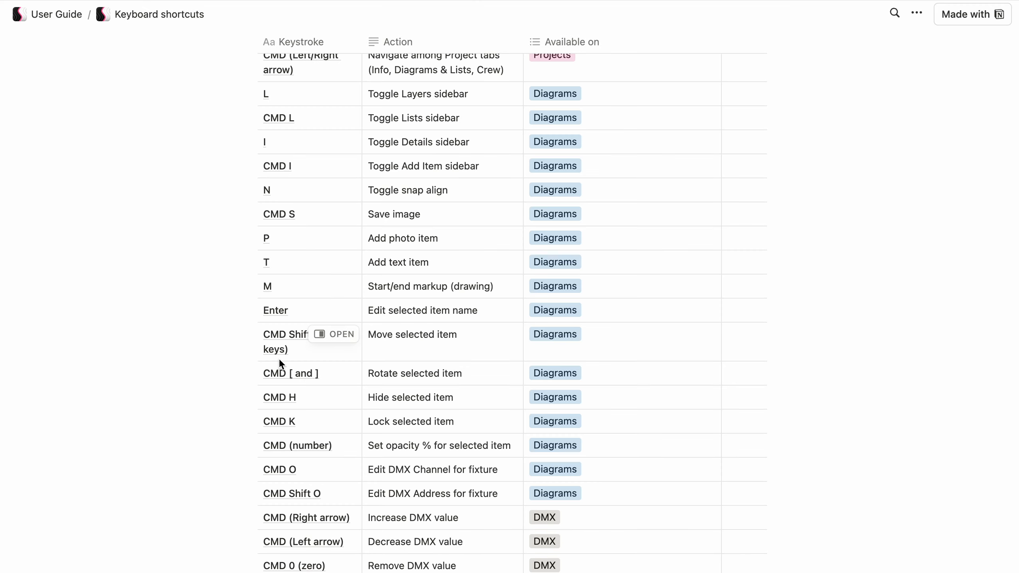
Switch to the user guide in the browser and read the rest of the keyboard shortcuts table
{"action": "scroll", "coordinate": [279, 359], "scroll_direction": "down", "scroll_amount": 2}
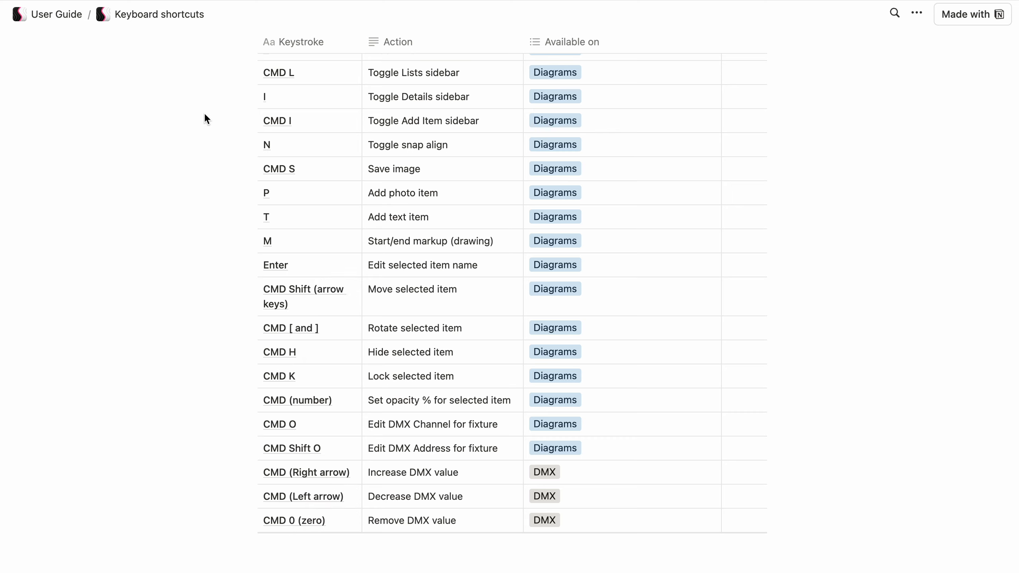
{"action": "left_click", "coordinate": [121, 0]}
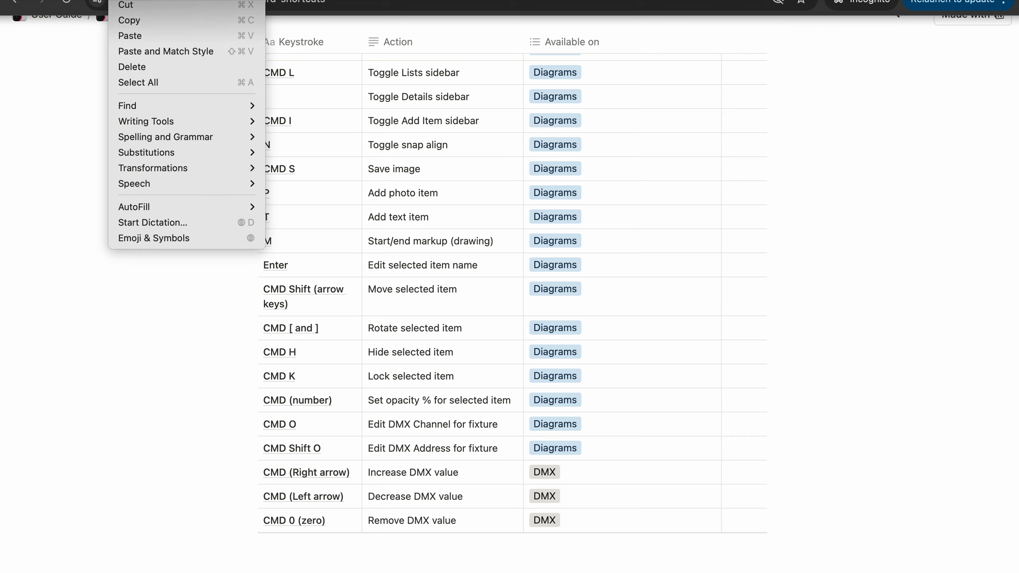
{"action": "left_click", "coordinate": [121, 0]}
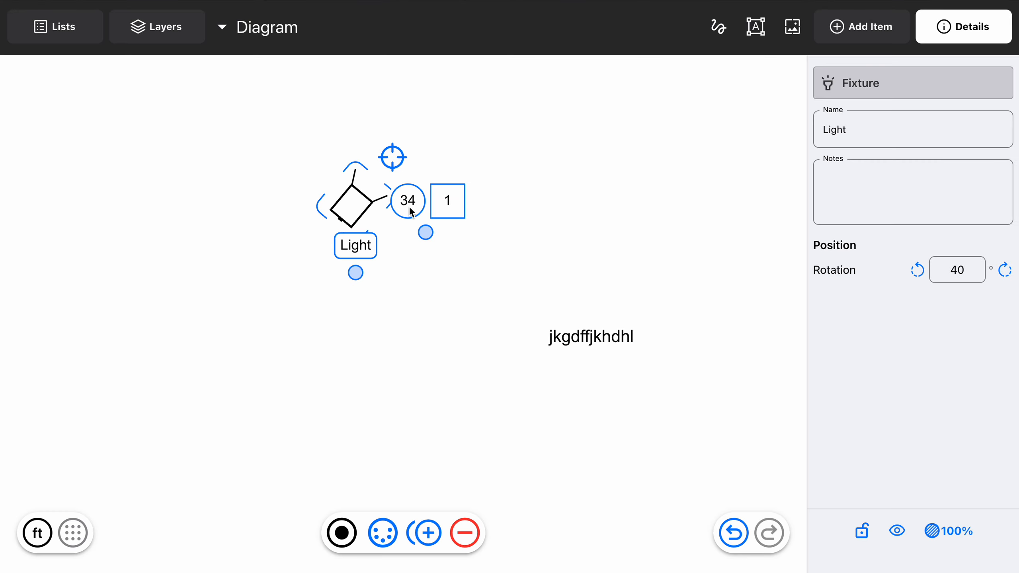
Set the Light fixture's opacity to 0% and return it to 100%
{"action": "key", "text": "0"}
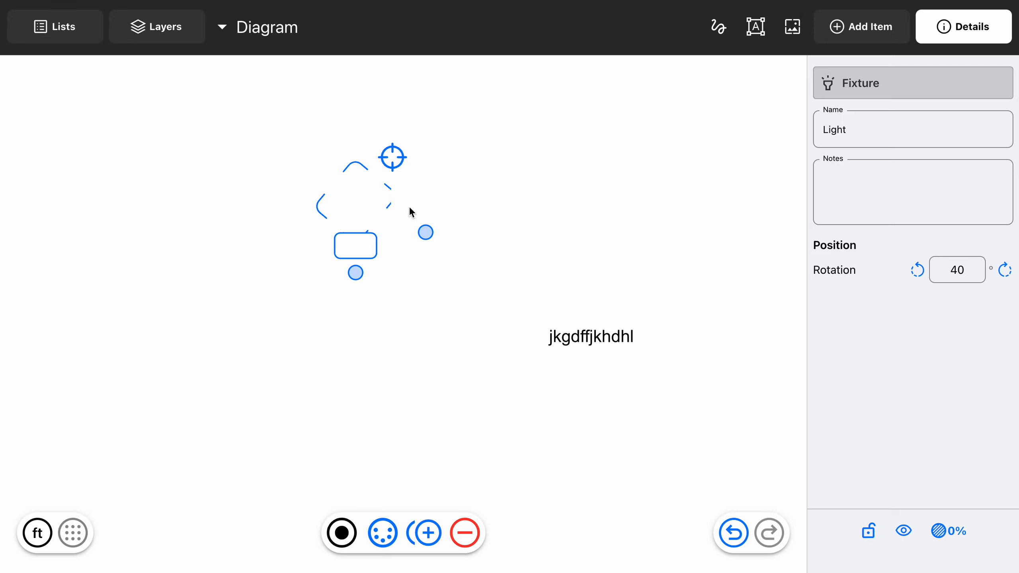
{"action": "key", "text": "1"}
{"action": "key", "text": "0"}
{"action": "key", "text": "0"}
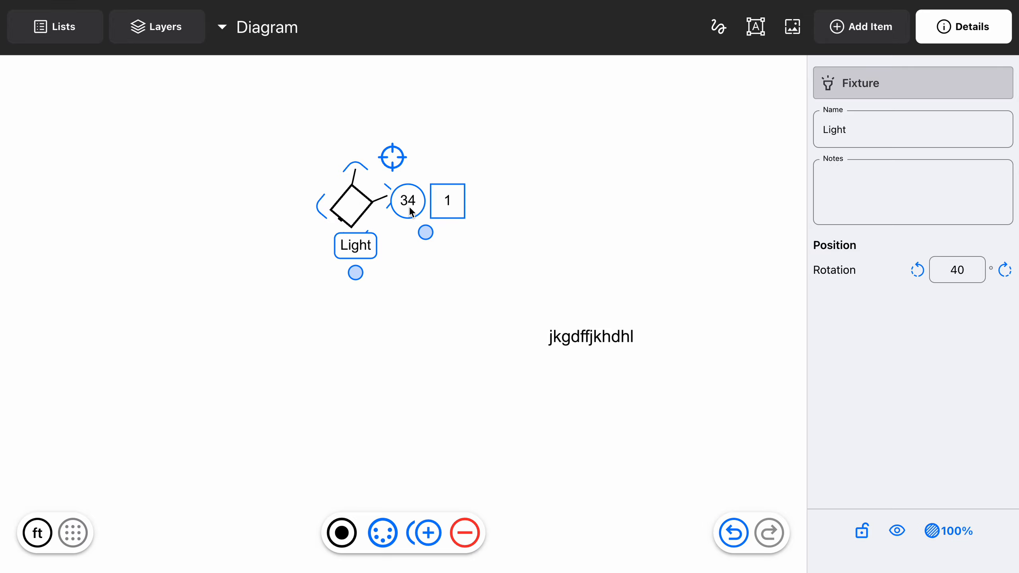
Clear the Light fixture's DMX channel and set it to 2
{"action": "key", "text": "a"}
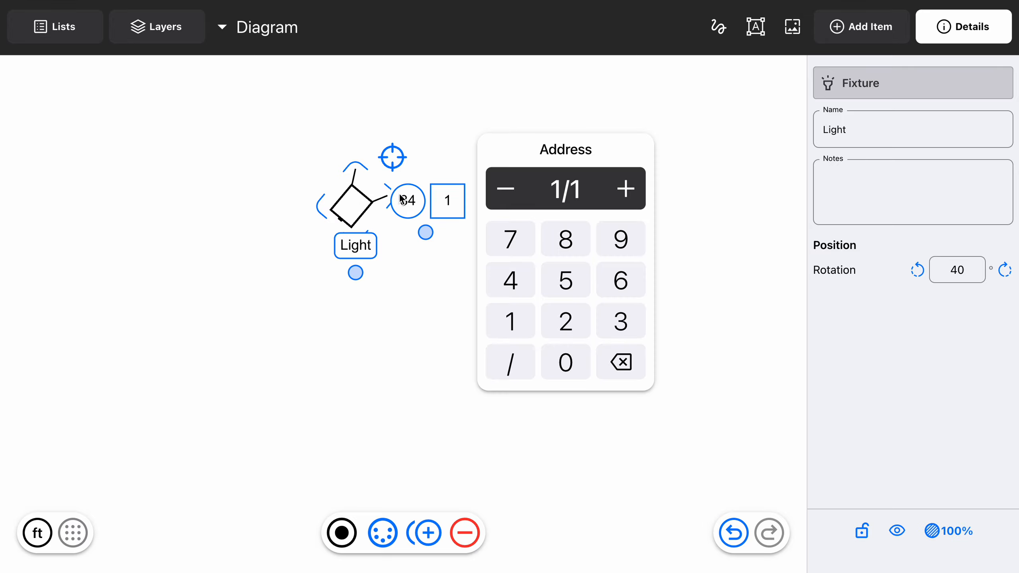
{"action": "left_click", "coordinate": [403, 200]}
{"action": "key", "text": "BackSpace"}
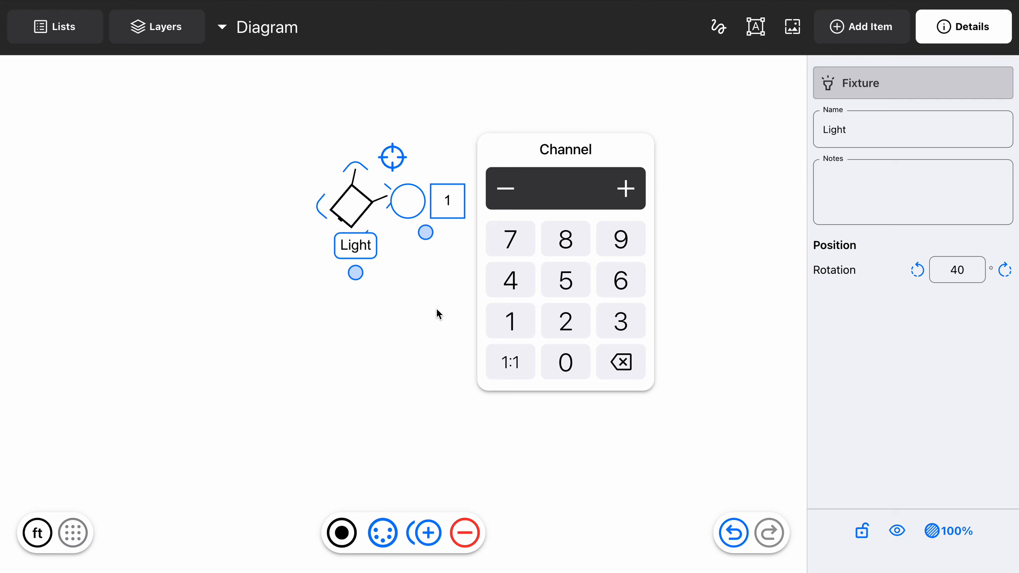
{"action": "left_click", "coordinate": [629, 190]}
{"action": "left_click", "coordinate": [629, 192]}
{"action": "left_click", "coordinate": [680, 201]}
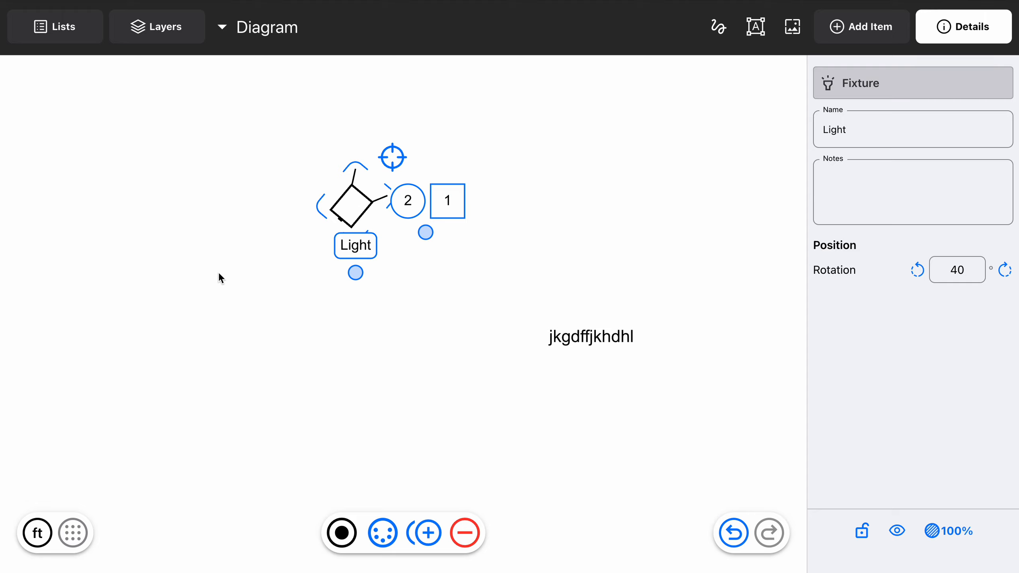
Open the Light fixture's name label for editing and close it
{"action": "key", "text": "Return"}
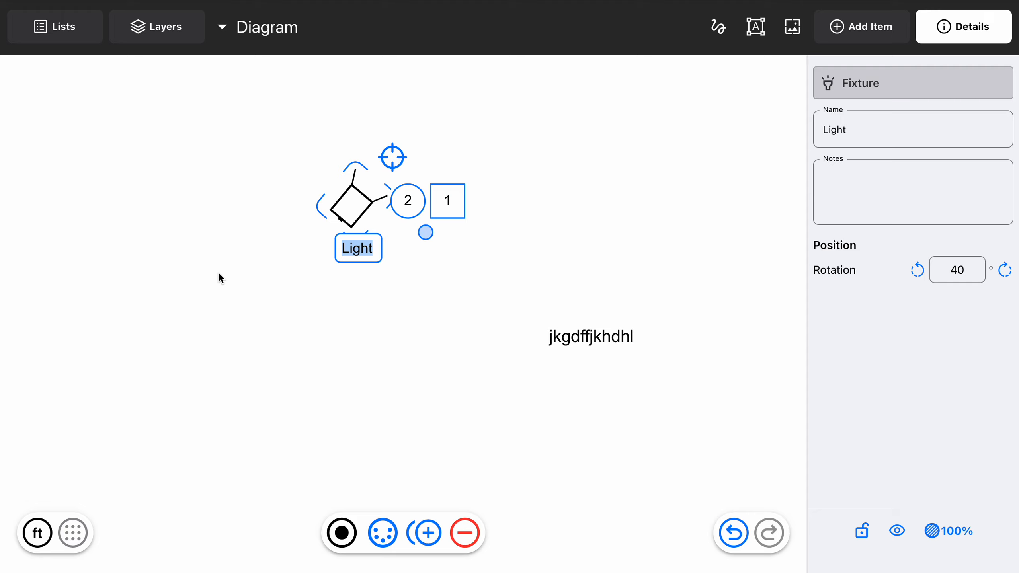
{"action": "key", "text": "Return"}
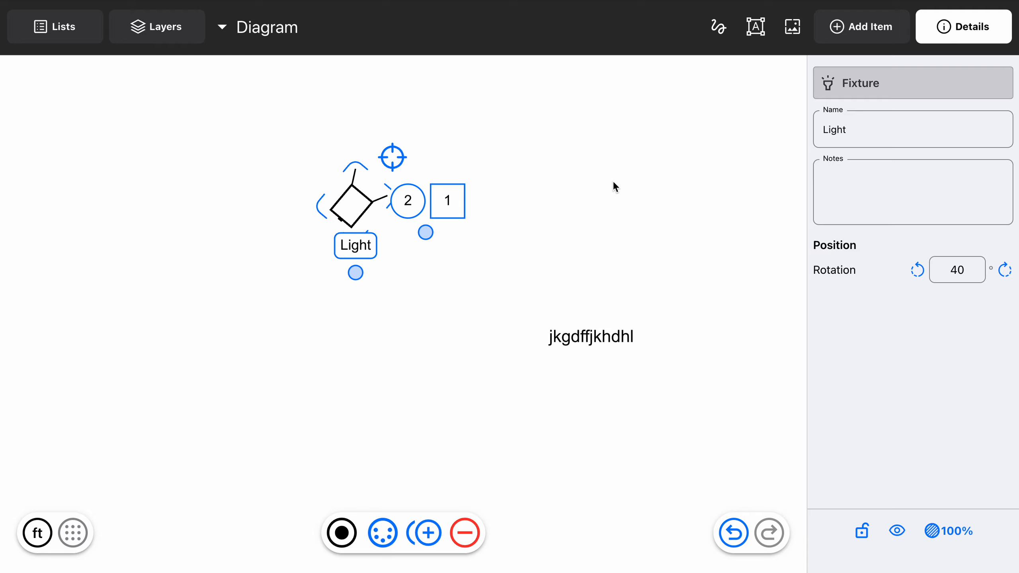
Rename the diagram as Diagram Name and dismiss the full-size image export preview
{"action": "key", "text": "Tab"}
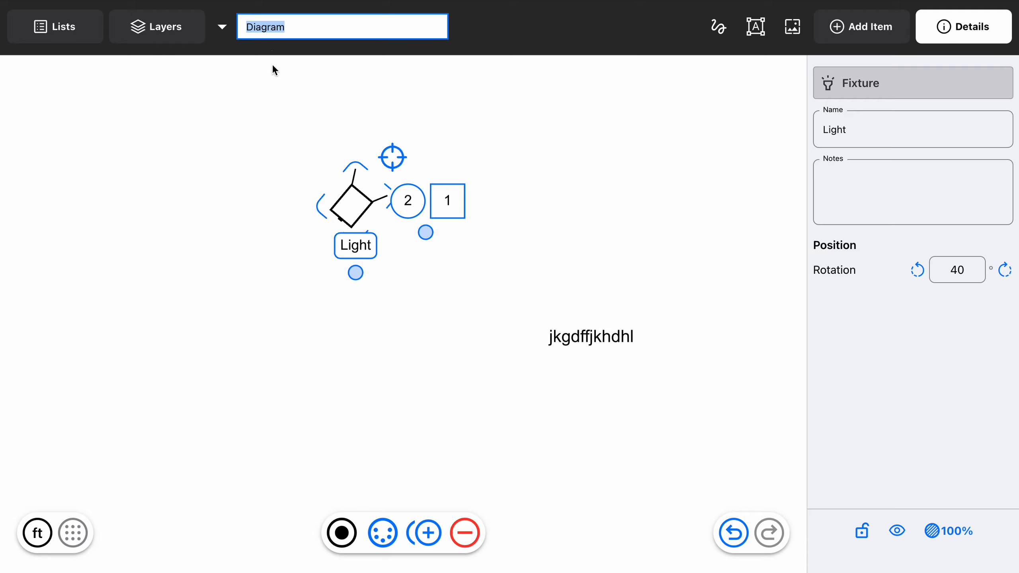
{"action": "key", "text": "End"}
{"action": "type", "text": "Name"}
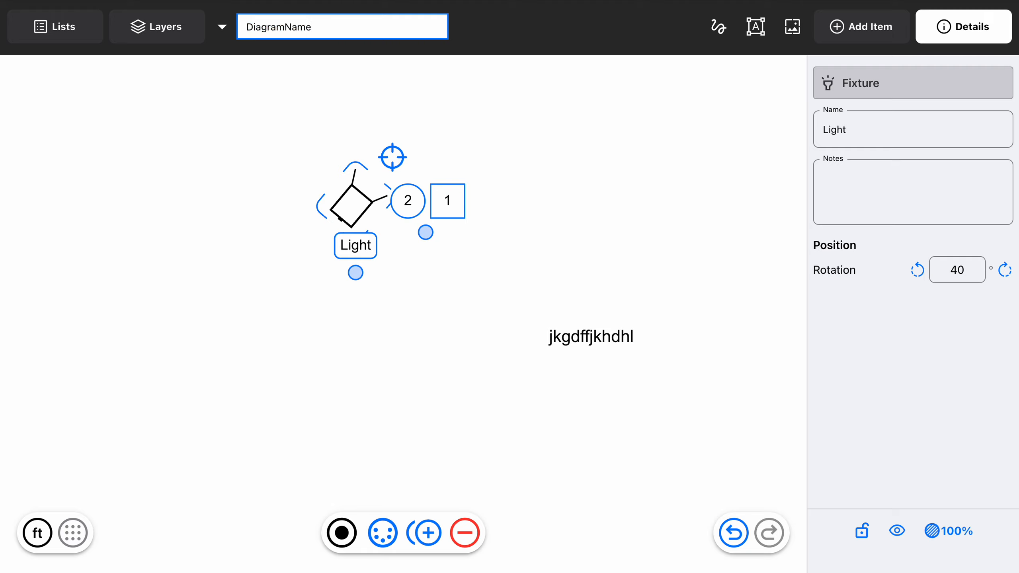
{"action": "key", "text": "BackSpace"}
{"action": "key", "text": "BackSpace"}
{"action": "key", "text": "BackSpace"}
{"action": "key", "text": "BackSpace"}
{"action": "type", "text": "Name"}
{"action": "key", "text": "Return"}
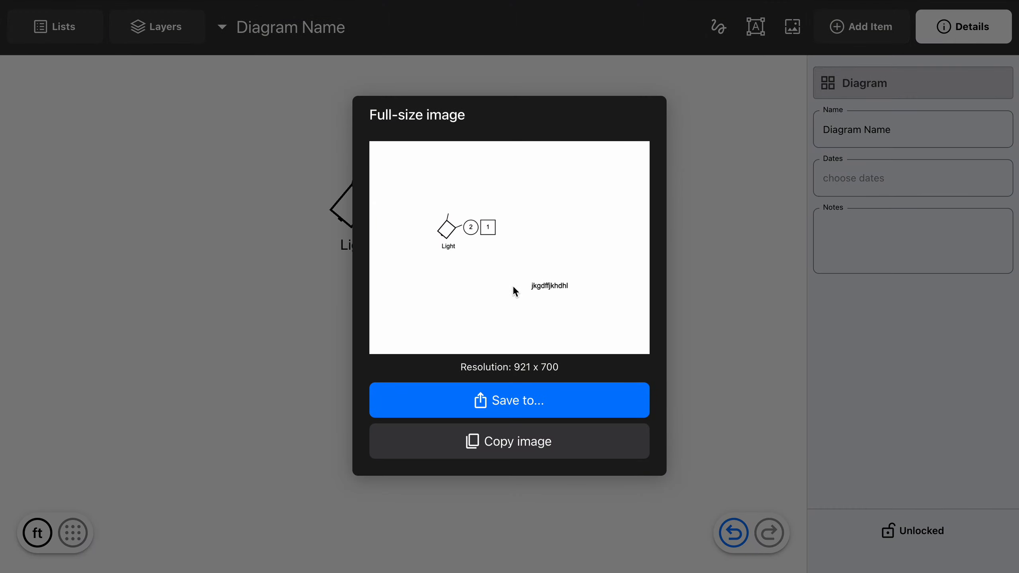
{"action": "left_click", "coordinate": [714, 266]}
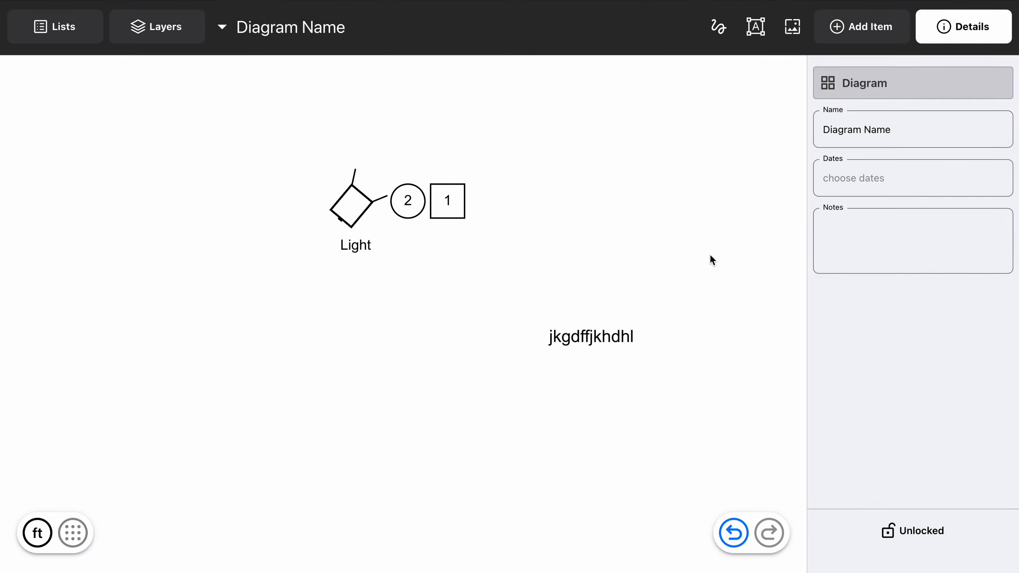
Draw a black freehand line curving around the Light fixture and undo it
{"action": "key", "text": "d"}
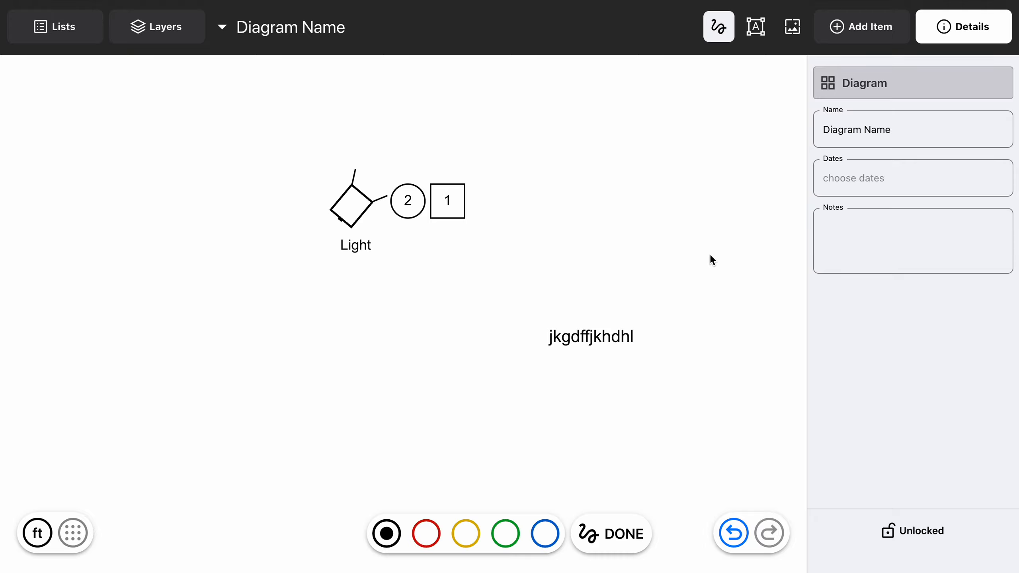
{"action": "mouse_move", "coordinate": [320, 131]}
{"action": "left_mouse_down"}
{"action": "mouse_move", "coordinate": [287, 284]}
{"action": "mouse_move", "coordinate": [355, 397]}
{"action": "left_mouse_up"}
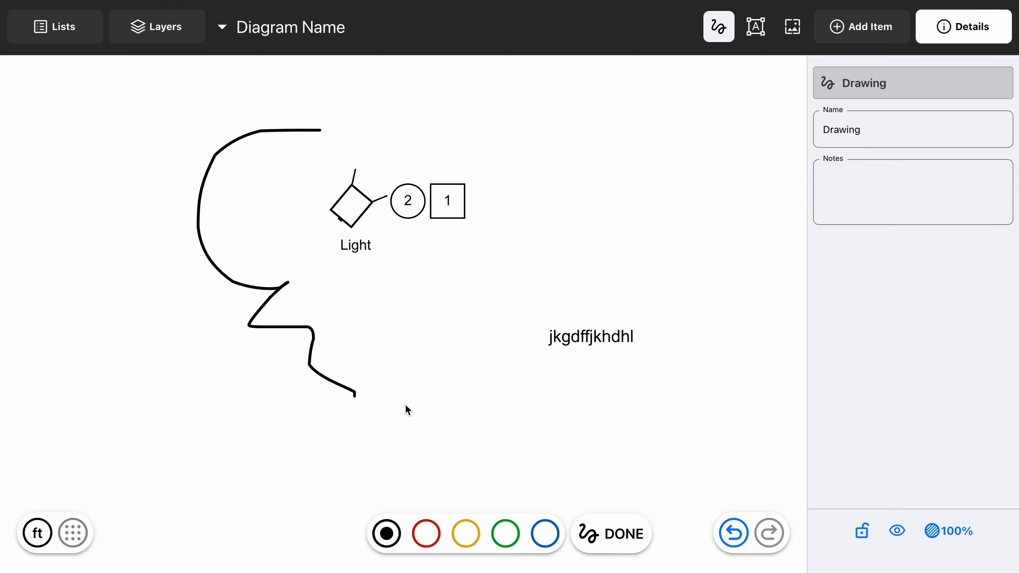
{"action": "key", "text": "ctrl+z"}
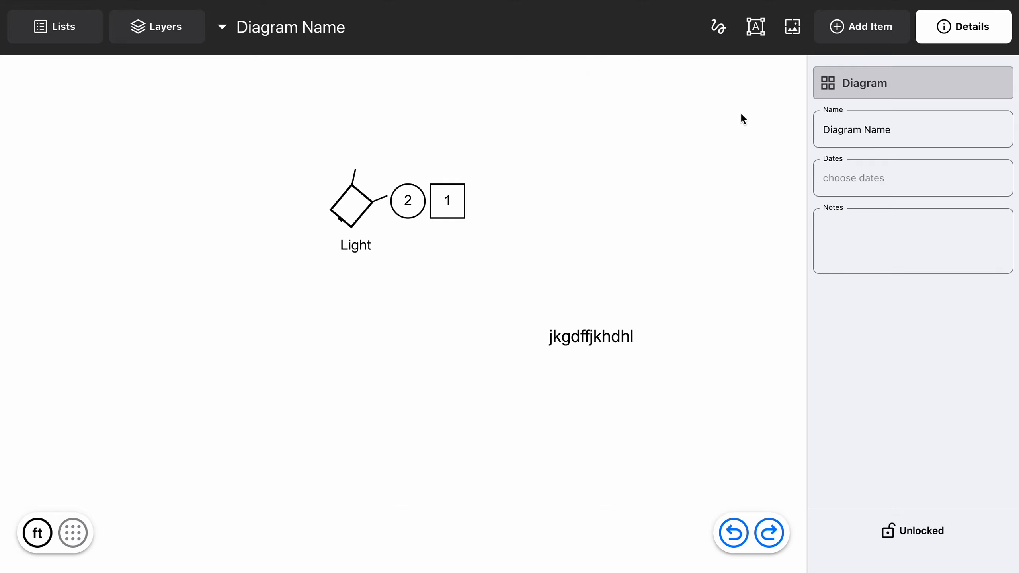
Add a text item reading "jkhsdafgjkgdfasj" to the diagram
{"action": "key", "text": "t"}
{"action": "key", "text": "super+a"}
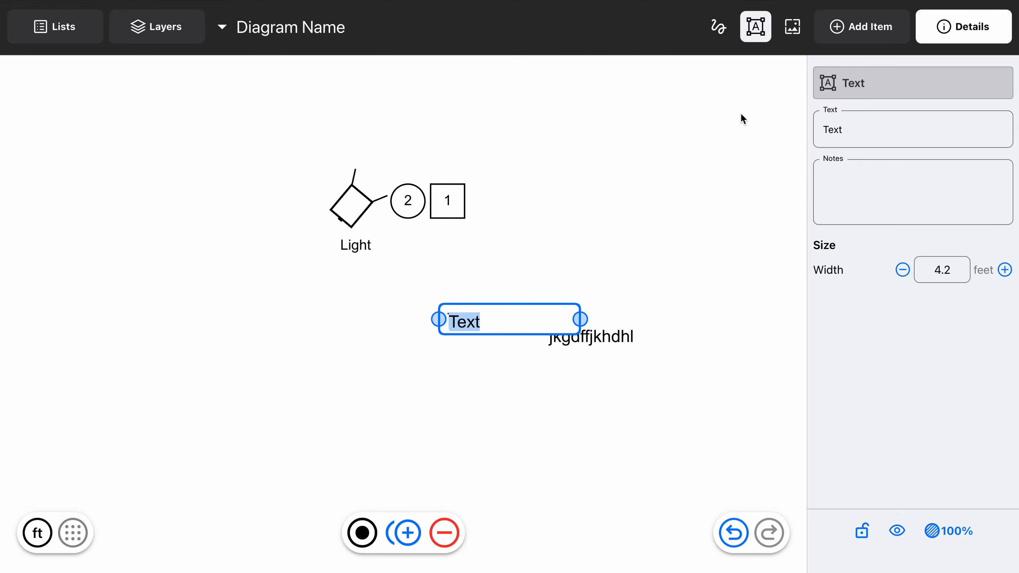
{"action": "type", "text": "jkhsdafgjkgdfasj"}
{"action": "key", "text": "Return"}
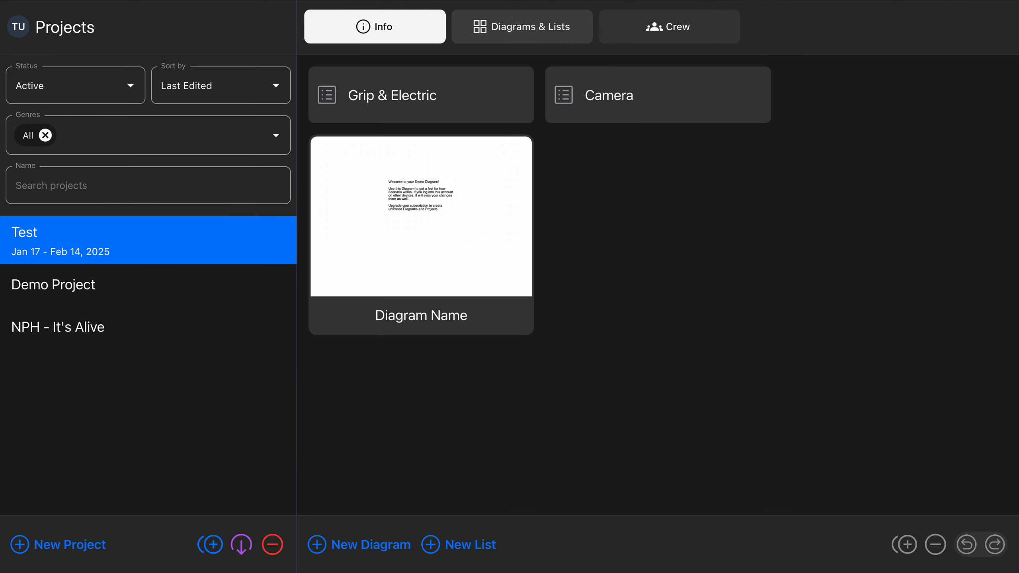
View the Test project's crew and its diagrams and lists, and reopen the diagram called Diagram Name
{"action": "left_click", "coordinate": [669, 27]}
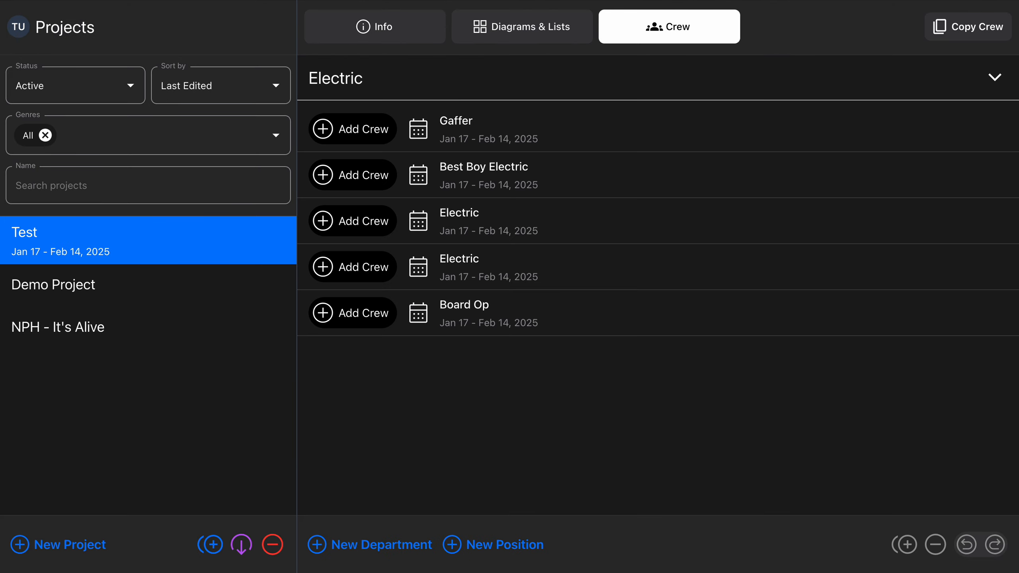
{"action": "left_click", "coordinate": [540, 35]}
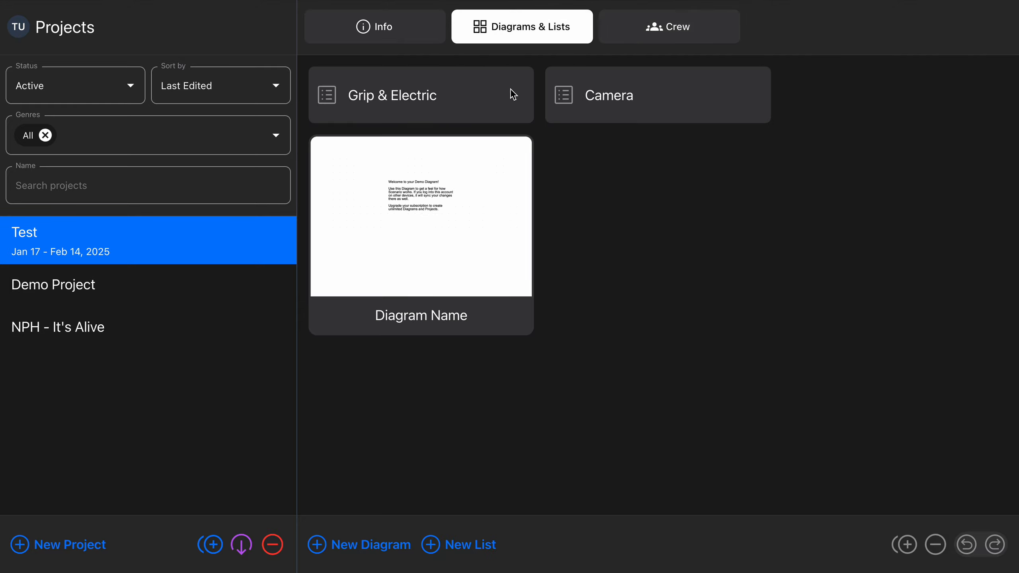
{"action": "left_click", "coordinate": [478, 210]}
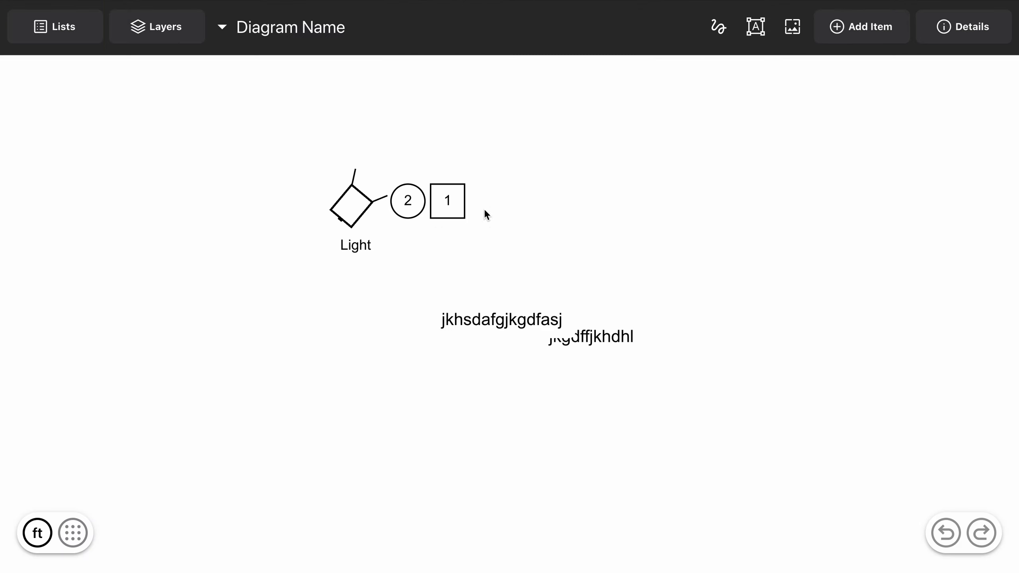
{"action": "key", "text": "super+shift+BackSpace"}
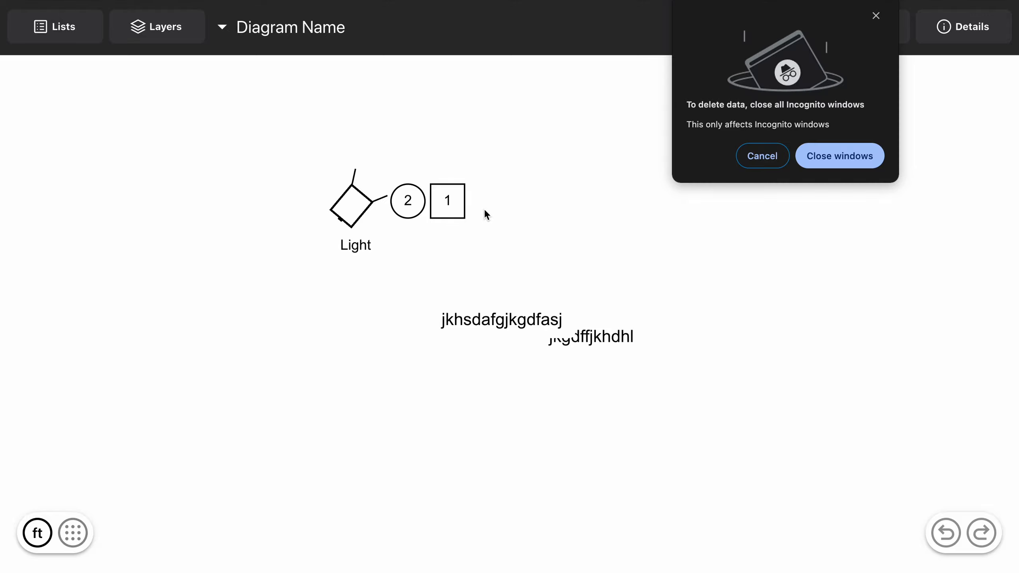
{"action": "left_click", "coordinate": [763, 156]}
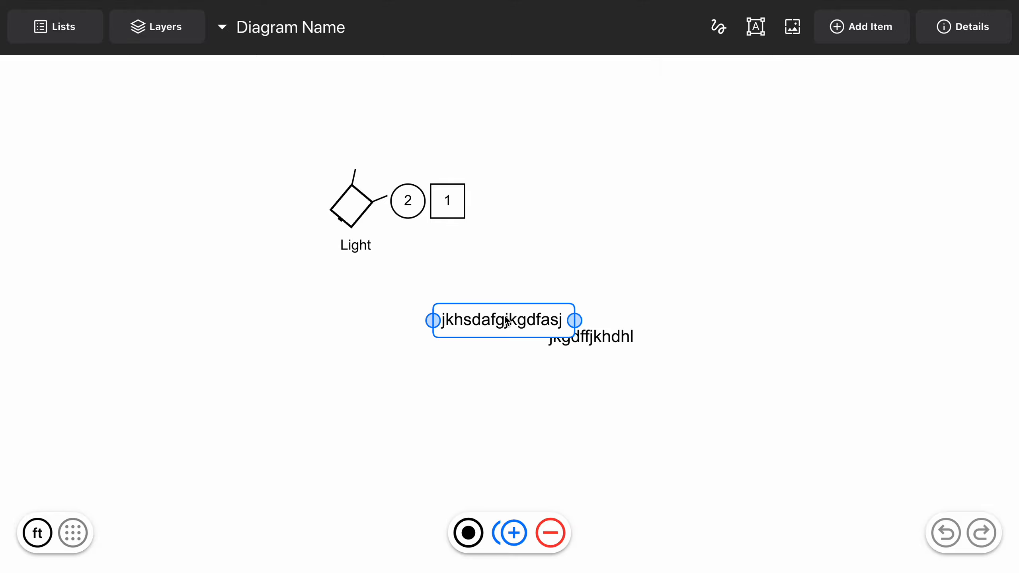
Move the text "jkhsdafgjkgdfasj" away from the other text item to below the Light fixture and deselect it
{"action": "left_click_drag", "start_coordinate": [505, 323], "coordinate": [288, 318]}
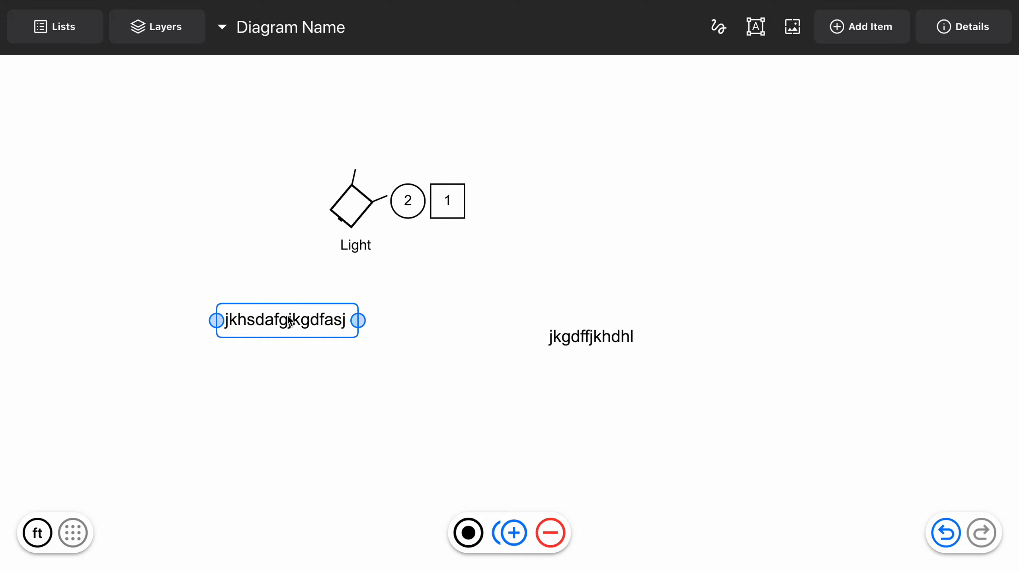
{"action": "left_click", "coordinate": [416, 377]}
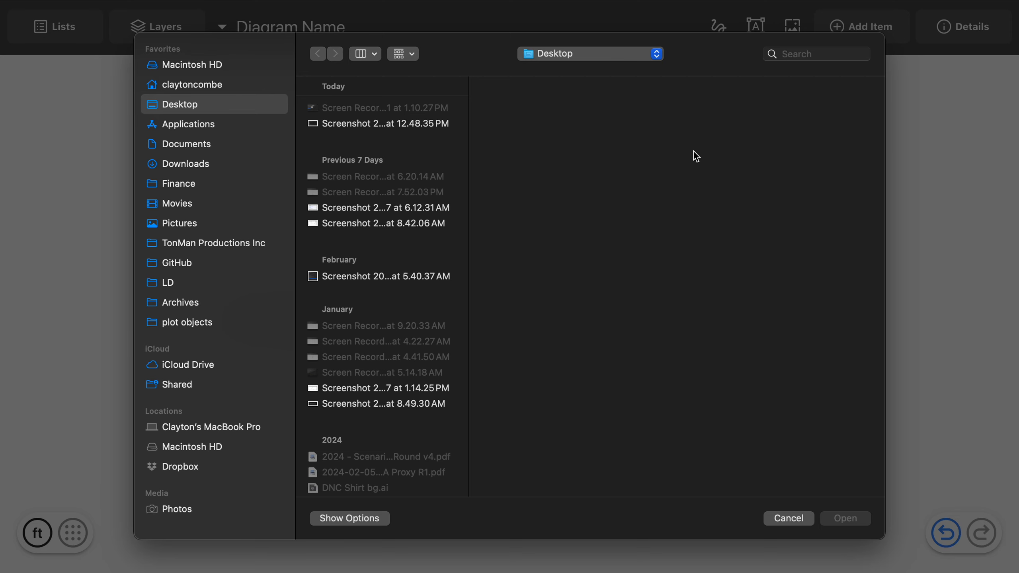
Add the image Screenshot 2025-03-21 at 12.48.35 PM from the Desktop to the diagram, scale it down, and deselect it
{"action": "left_click", "coordinate": [392, 123]}
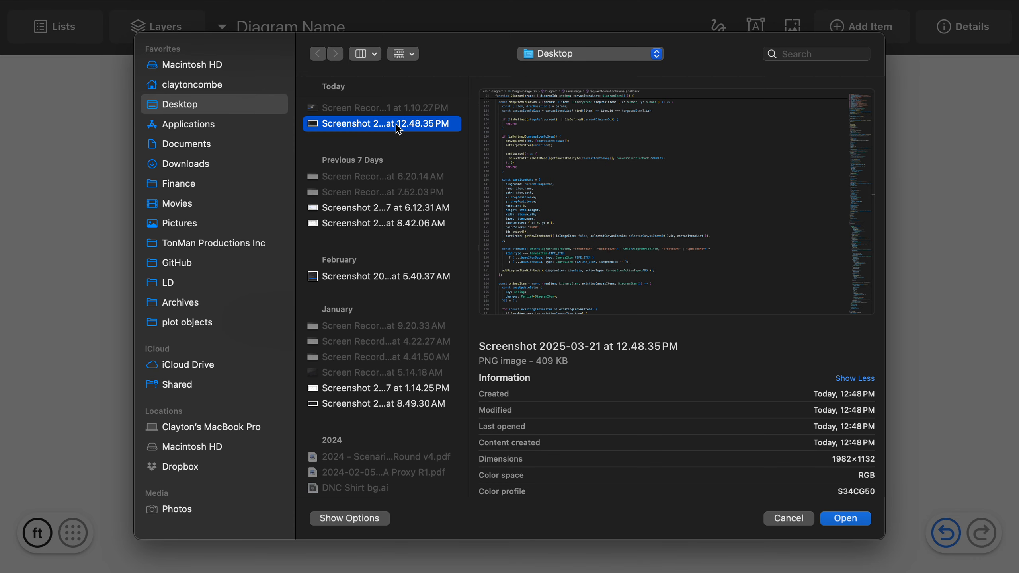
{"action": "left_click", "coordinate": [845, 518]}
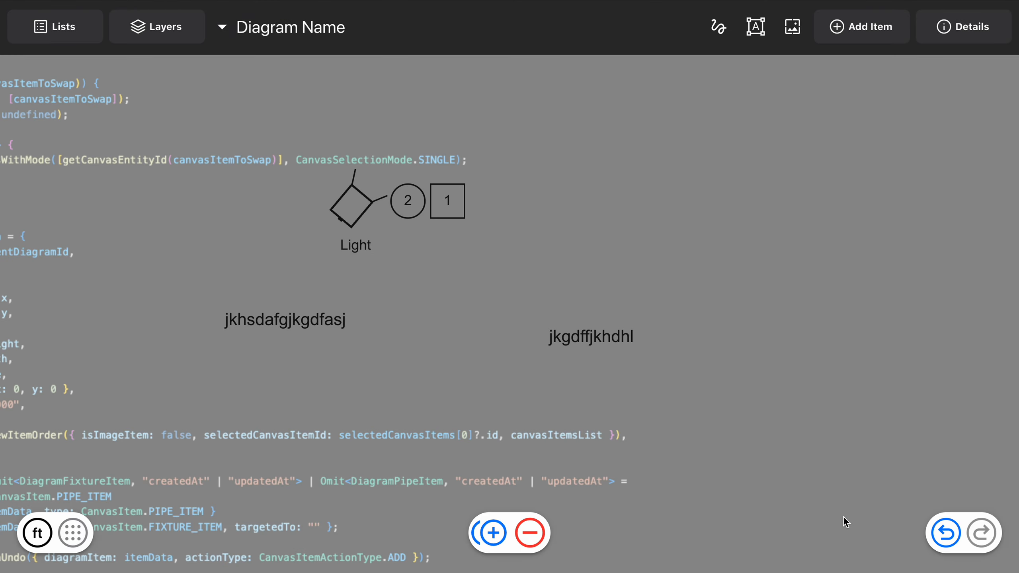
{"action": "scroll", "coordinate": [622, 259], "scroll_direction": "down", "scroll_amount": 8}
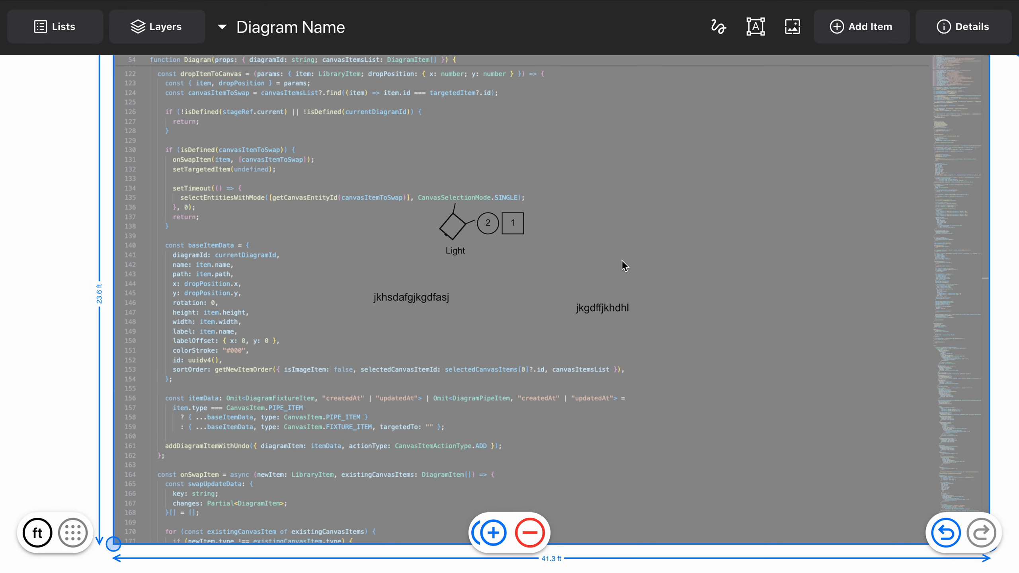
{"action": "left_click_drag", "start_coordinate": [874, 120], "coordinate": [473, 289]}
{"action": "left_click", "coordinate": [638, 374]}
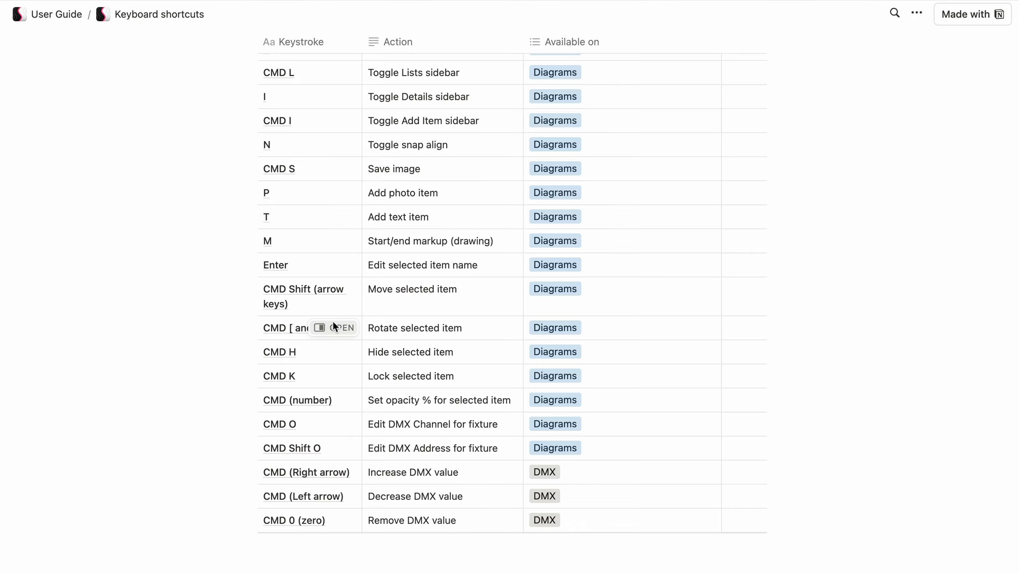
Review the Keystrokes table on the User Guide's Keyboard shortcuts page
{"action": "scroll", "coordinate": [193, 187], "scroll_direction": "up", "scroll_amount": 10}
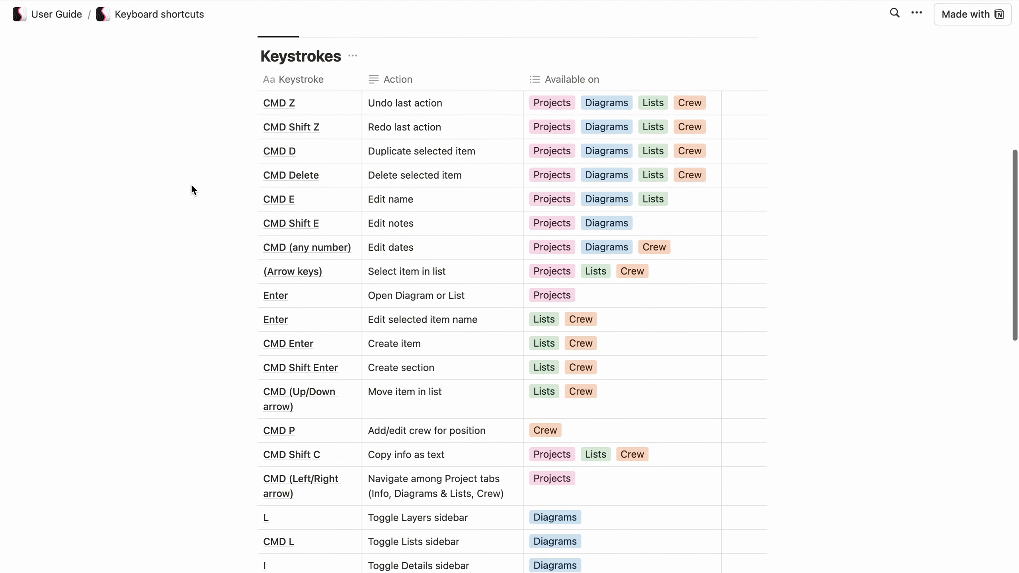